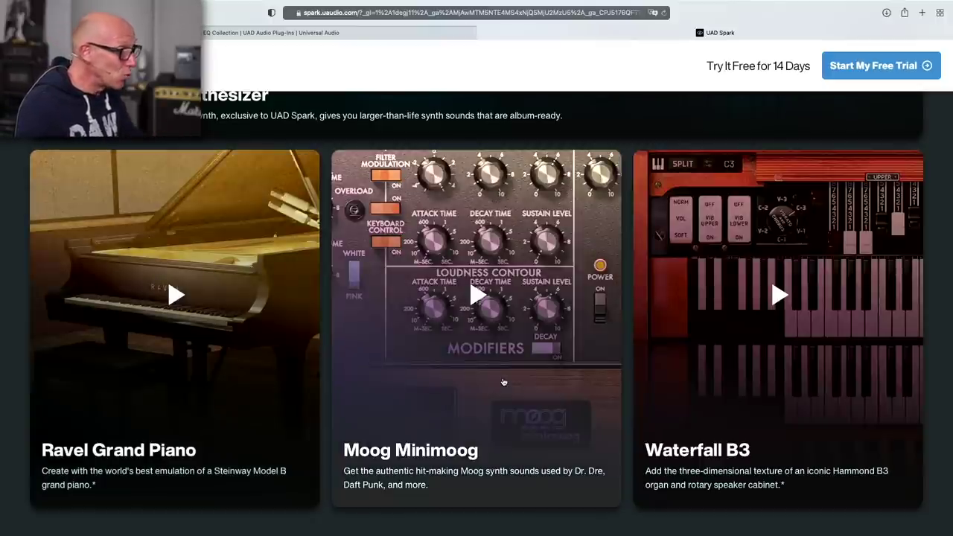
Step: Look over the Ravel Grand Piano, Moog Minimoog and Waterfall B3 instruments on the UAD Spark page
scroll(799, 386, "down", 4)
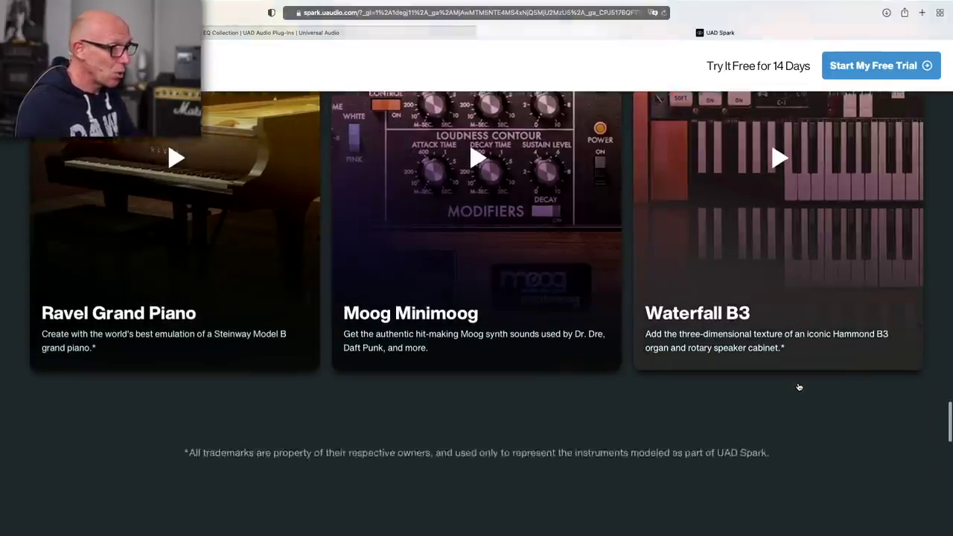
scroll(799, 386, "up", 3)
scroll(799, 386, "up", 1)
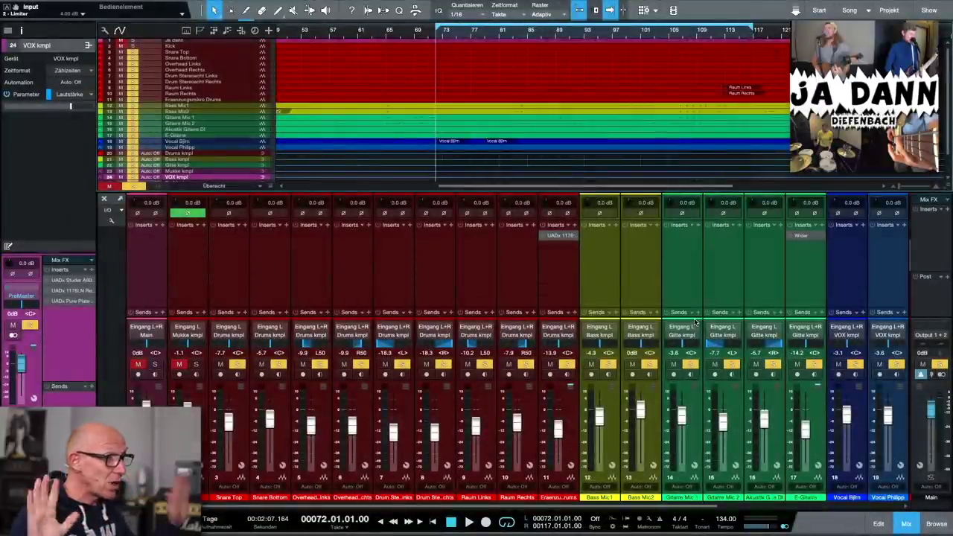
Step: Switch to Studio One, play the song from bar 72 and look across the mixer from drum tracks to buses
key("space")
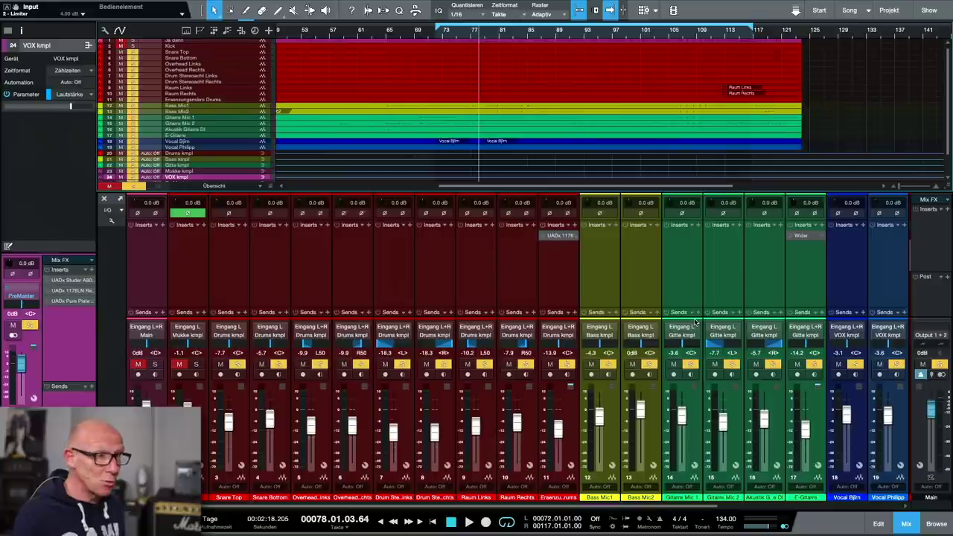
scroll(559, 388, "right", 5)
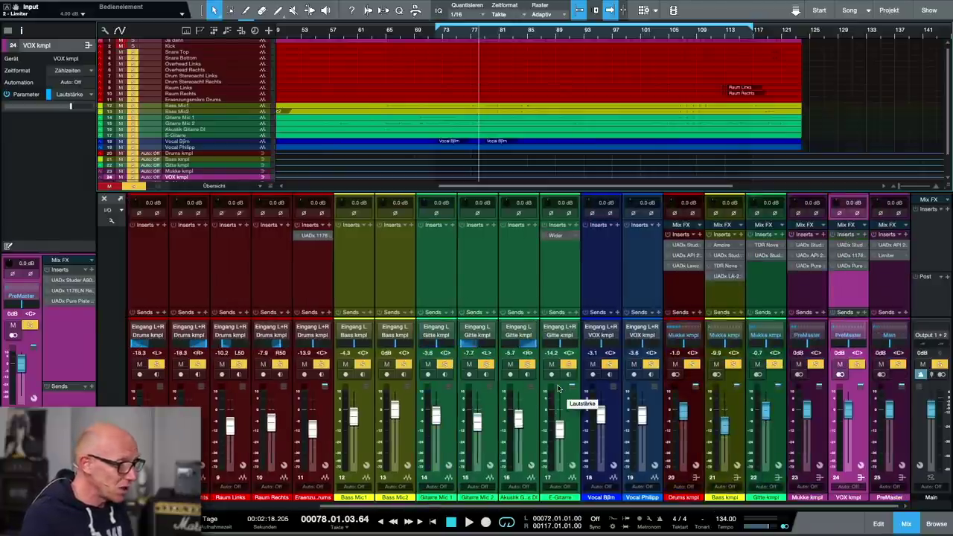
scroll(559, 388, "left", 5)
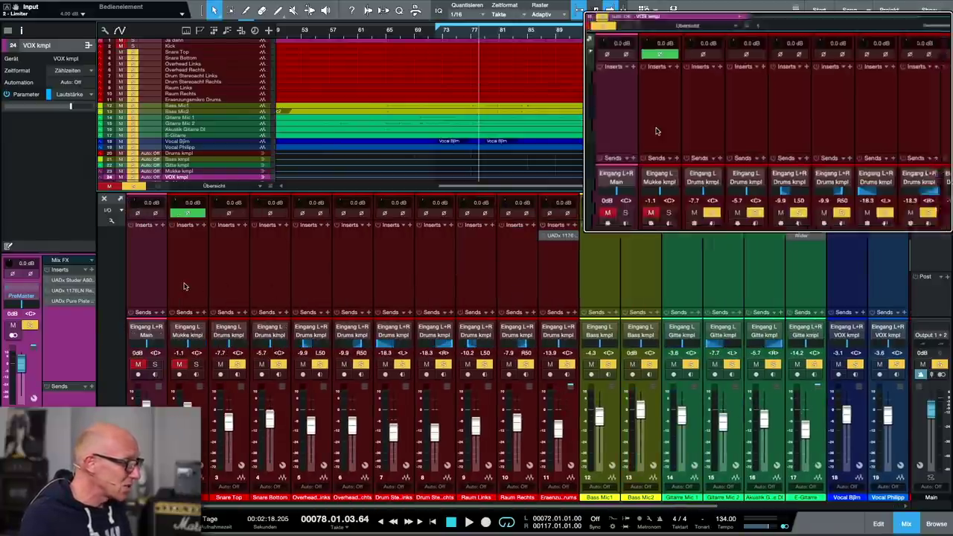
scroll(203, 286, "right", 4)
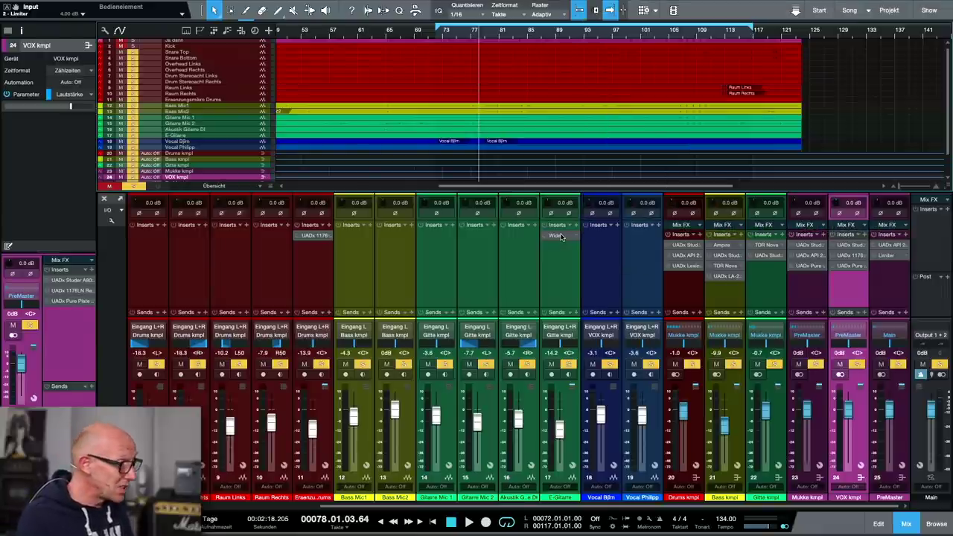
scroll(562, 238, "left", 3)
scroll(562, 242, "right", 3)
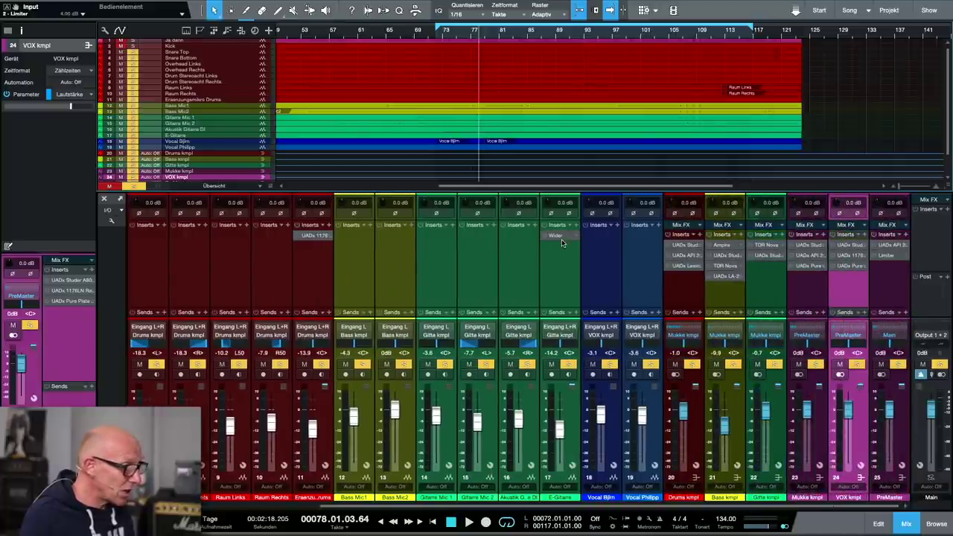
Step: Select the Drums kmpl, Bass kmpl, Gitte kmpl, Mukke kmpl and VOX kmpl buses one after another
left_click(695, 445)
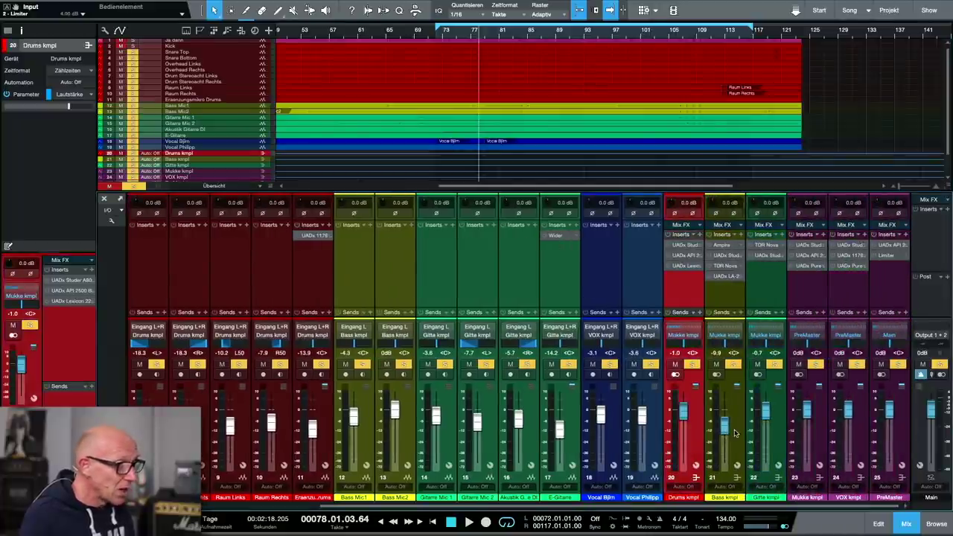
left_click(740, 433)
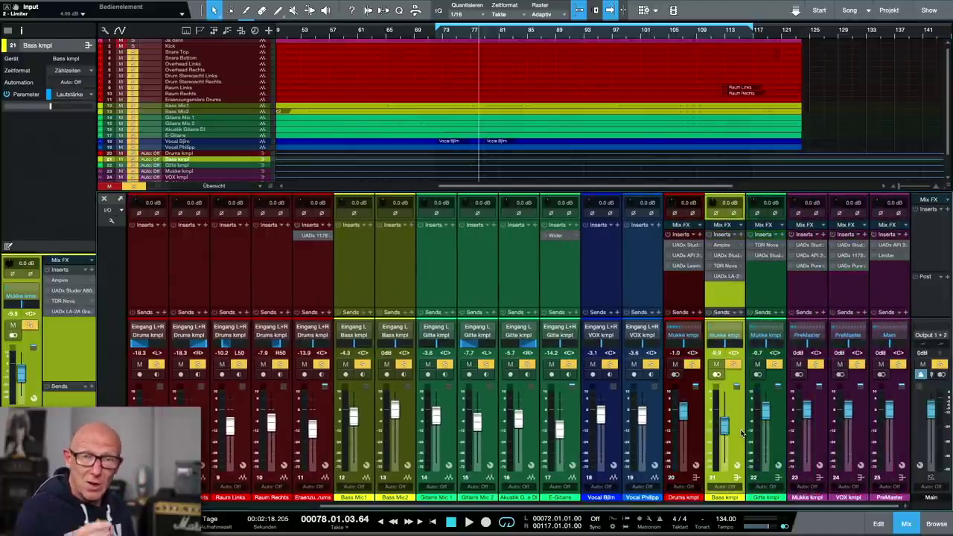
left_click(780, 423)
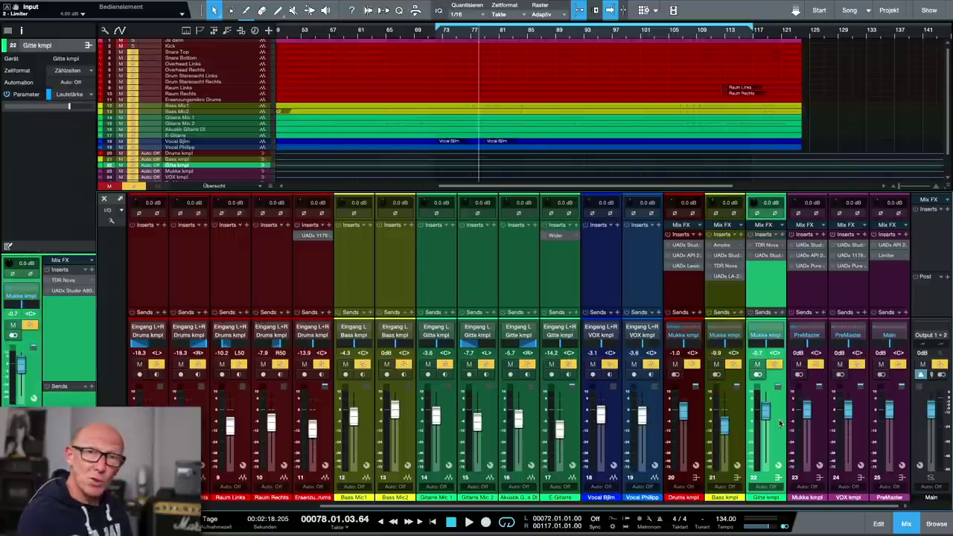
left_click(819, 415)
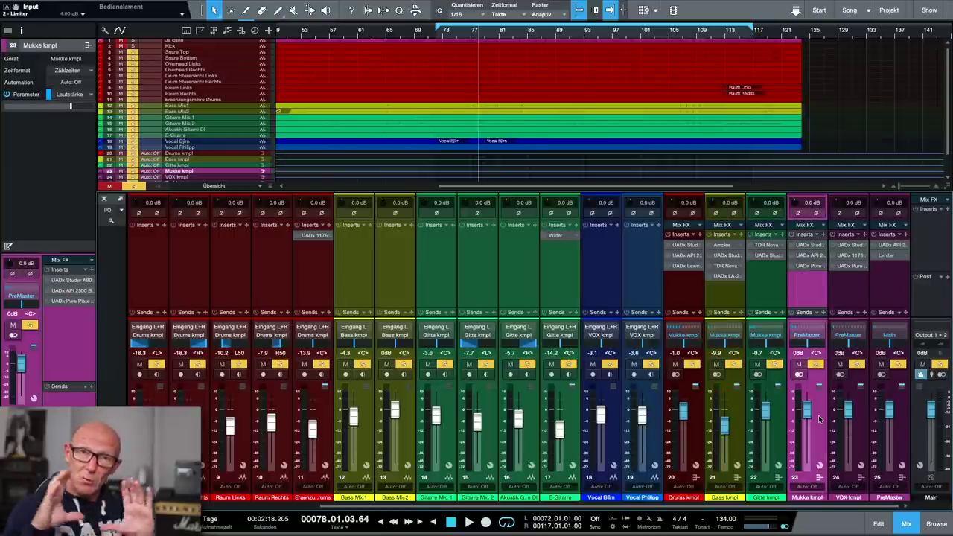
left_click(840, 420)
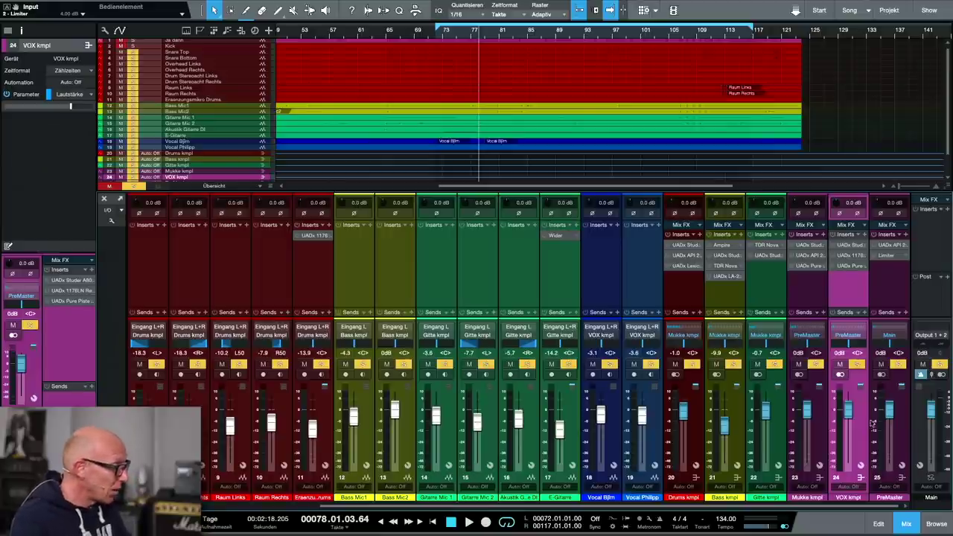
Step: Activate the UADx 1176 insert on drum channel 11 and the Wider insert on the E-Gitarre channel
scroll(270, 423, "left", 5)
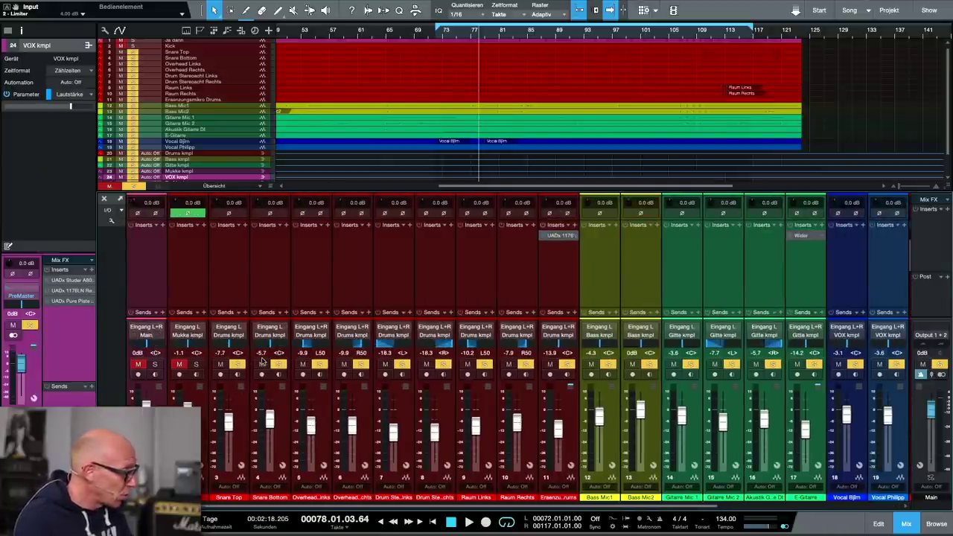
scroll(240, 364, "right", 5)
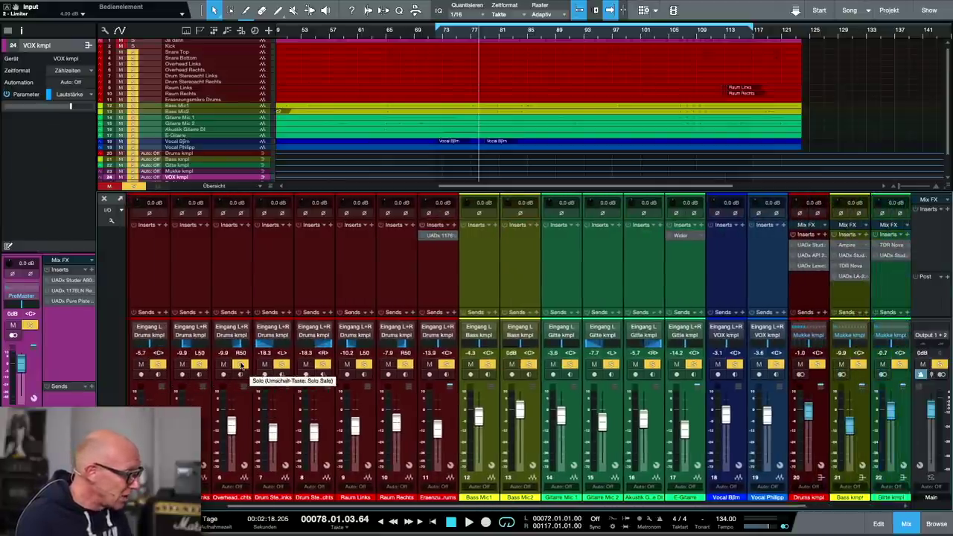
scroll(241, 365, "right", 1)
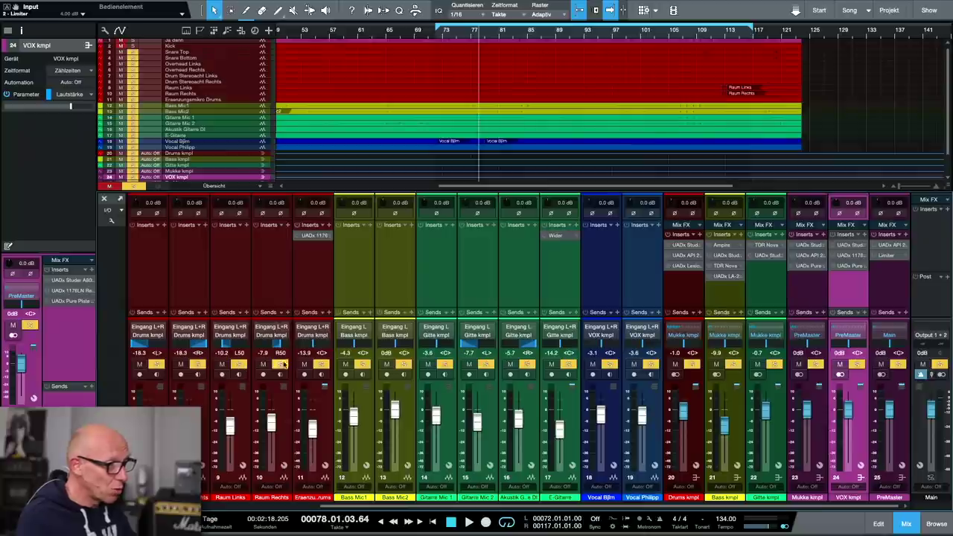
left_click(692, 406)
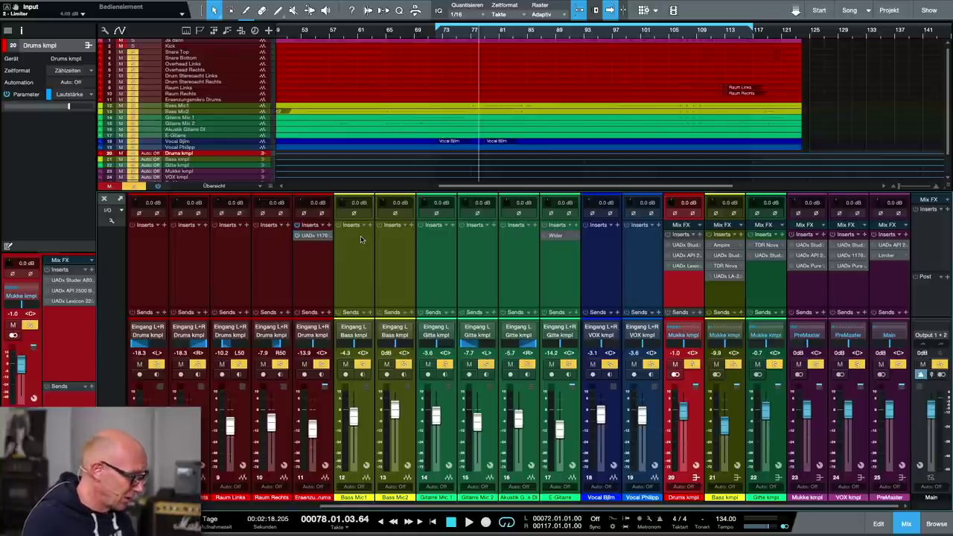
left_click(546, 238)
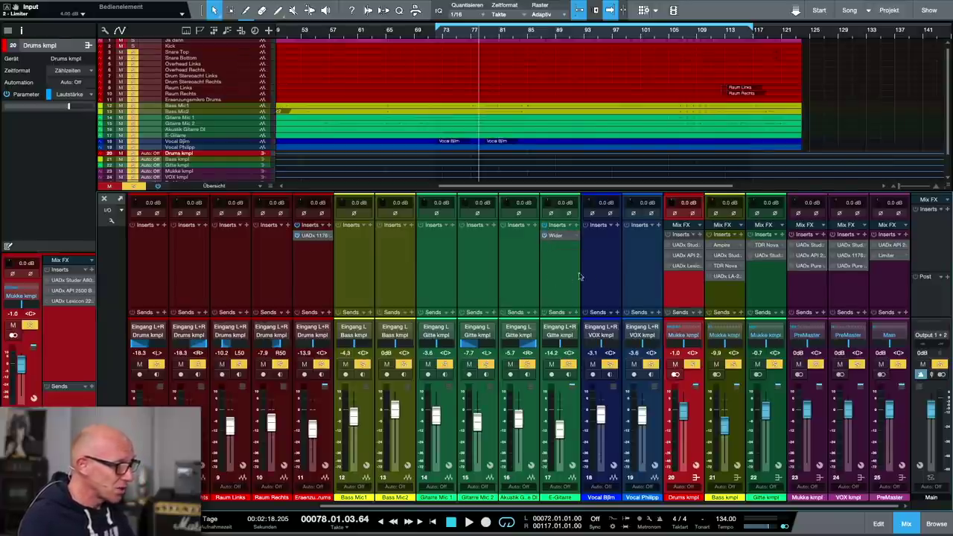
Step: Play the song from bar 72 and solo the Drums kmpl bus with its inserts activated
key("space")
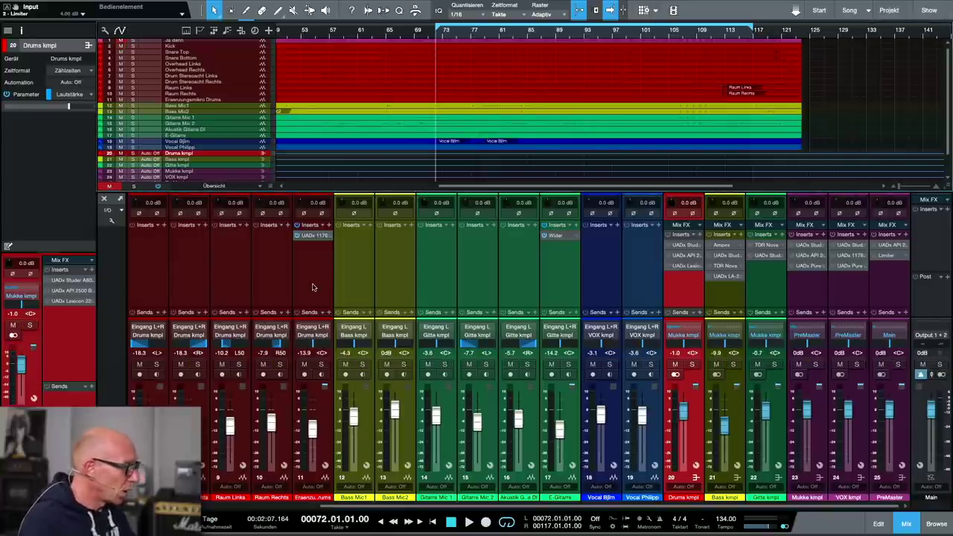
key("space")
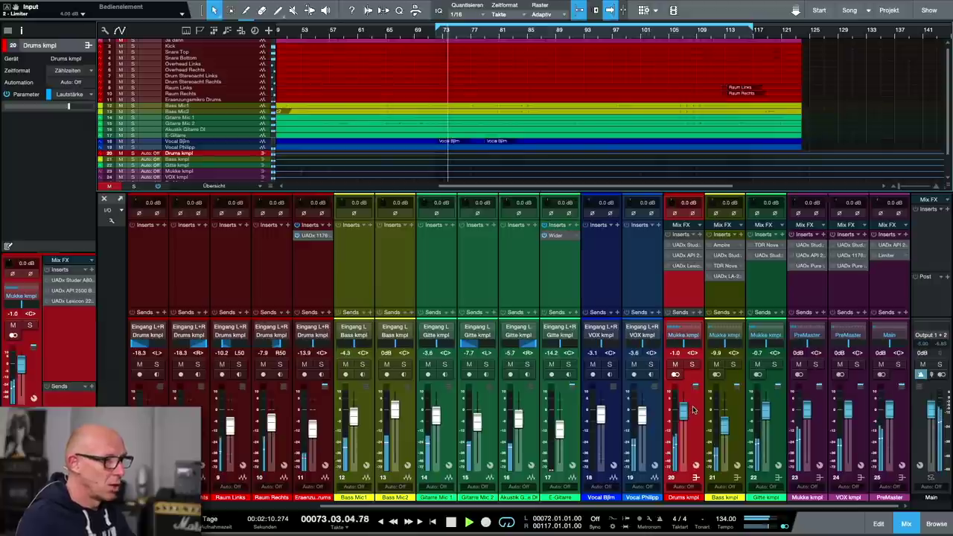
left_click(692, 364)
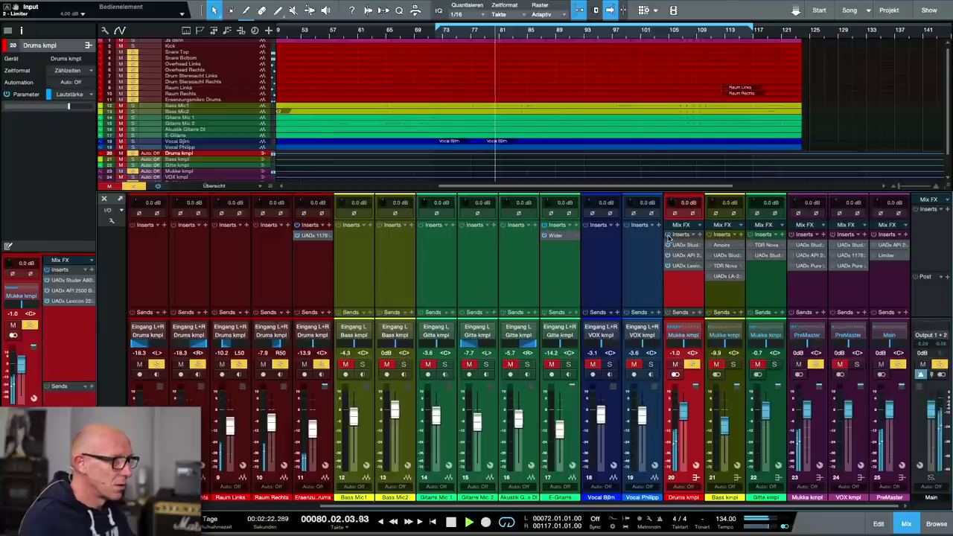
Step: Inspect the Studer A800, API 2500 and Lexicon 224 plug-ins on the Drums kmpl bus during playback
left_click(689, 244)
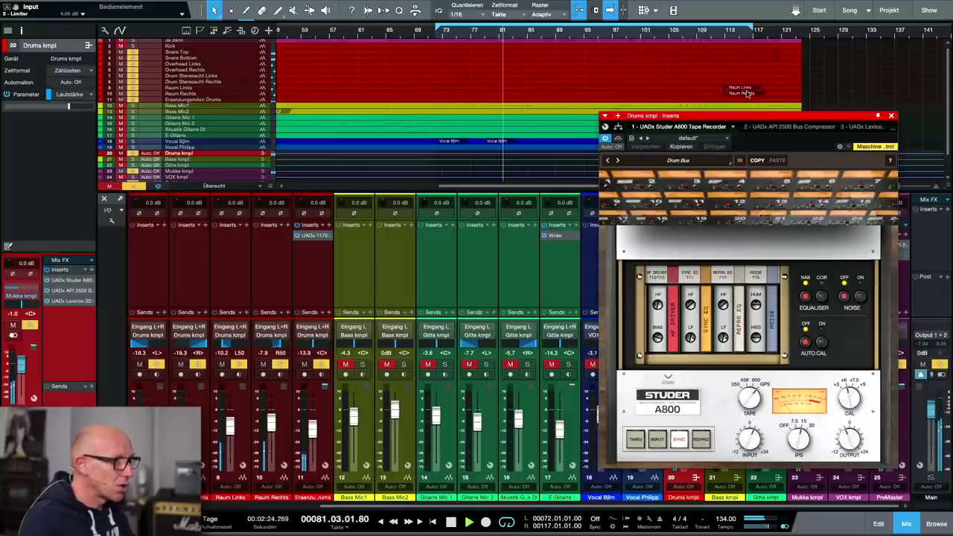
left_click_drag(748, 120, 443, 74)
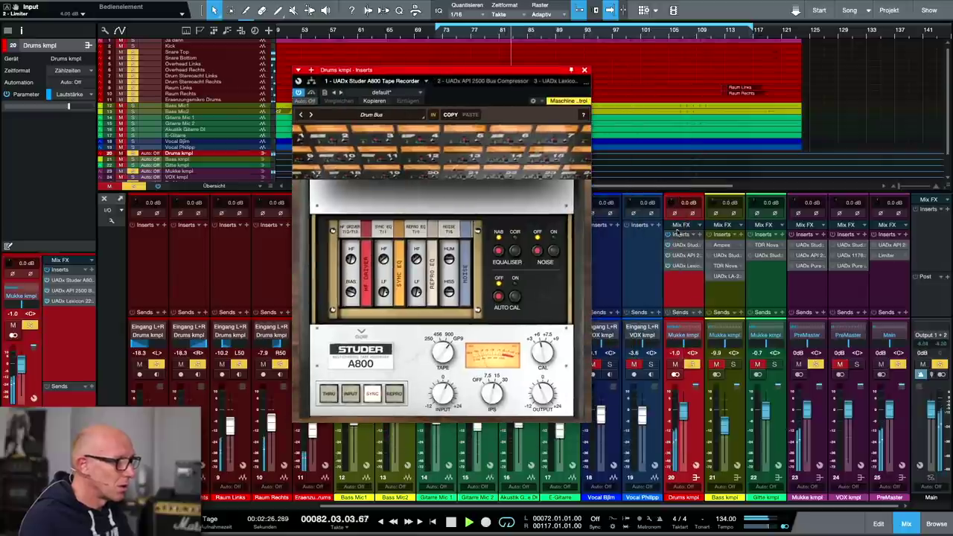
left_click(686, 256)
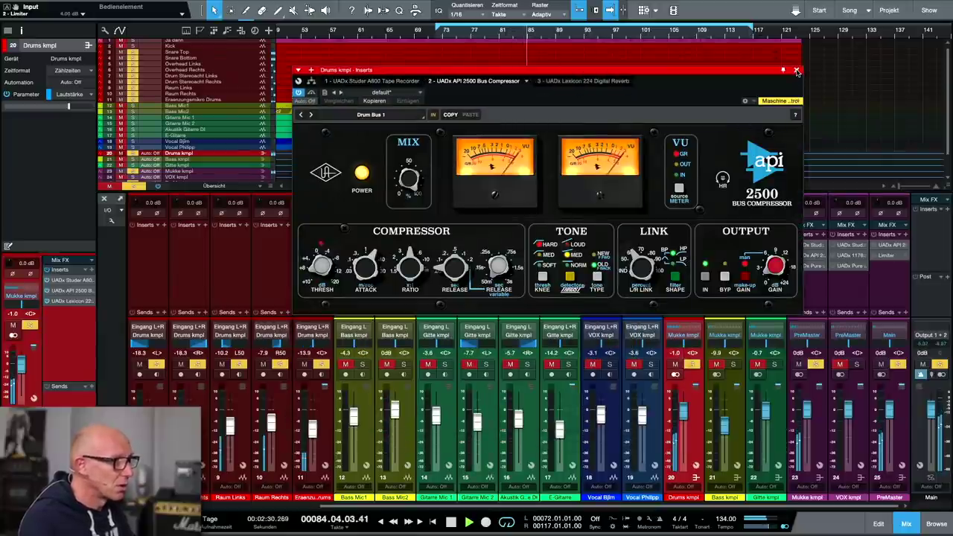
left_click_drag(756, 72, 609, 53)
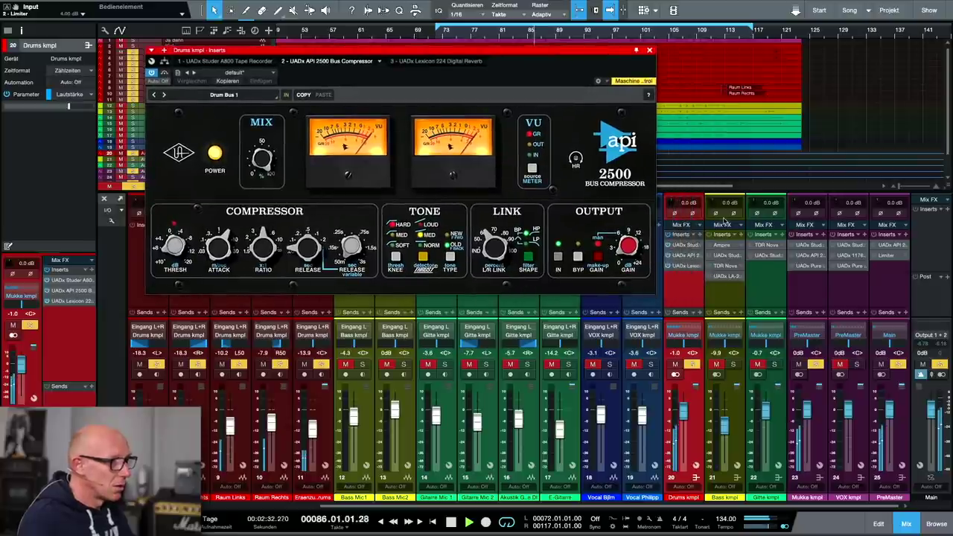
left_click(689, 265)
left_click_drag(358, 55, 585, 36)
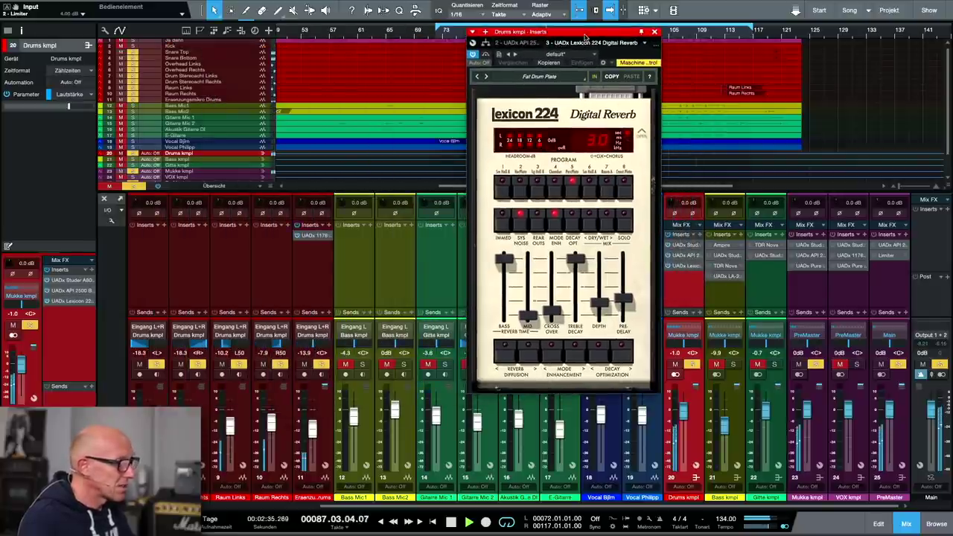
left_click(655, 32)
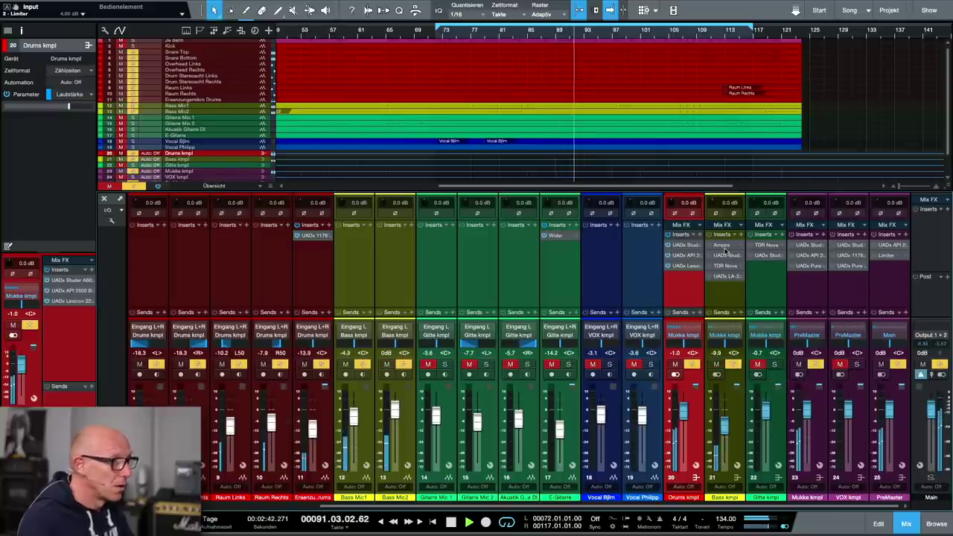
Step: Activate Ampire, Studer A800, TDR Nova and LA-2A on the Bass kmpl bus, viewing each plug-in during playback
left_click(725, 245)
left_click_drag(780, 106, 397, 49)
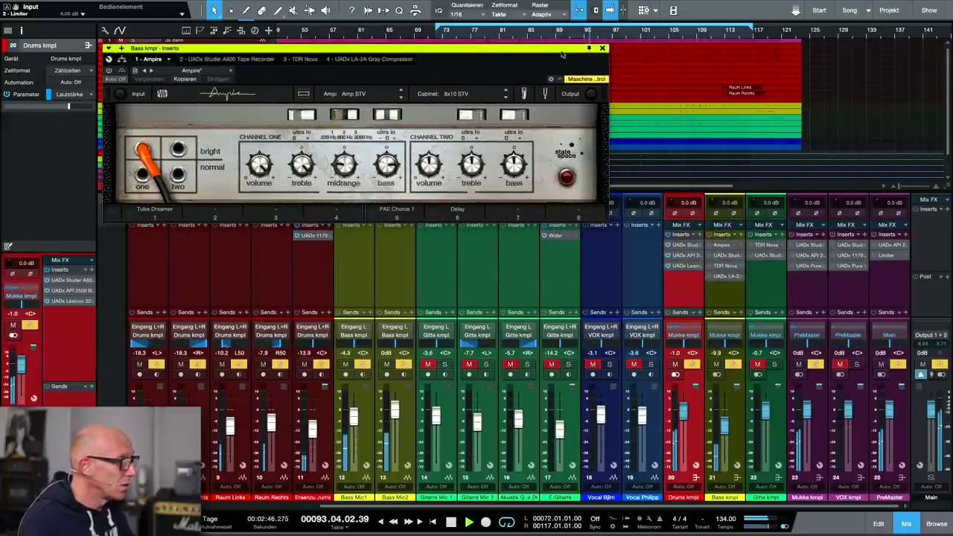
left_click(240, 59)
left_click_drag(269, 49, 500, 25)
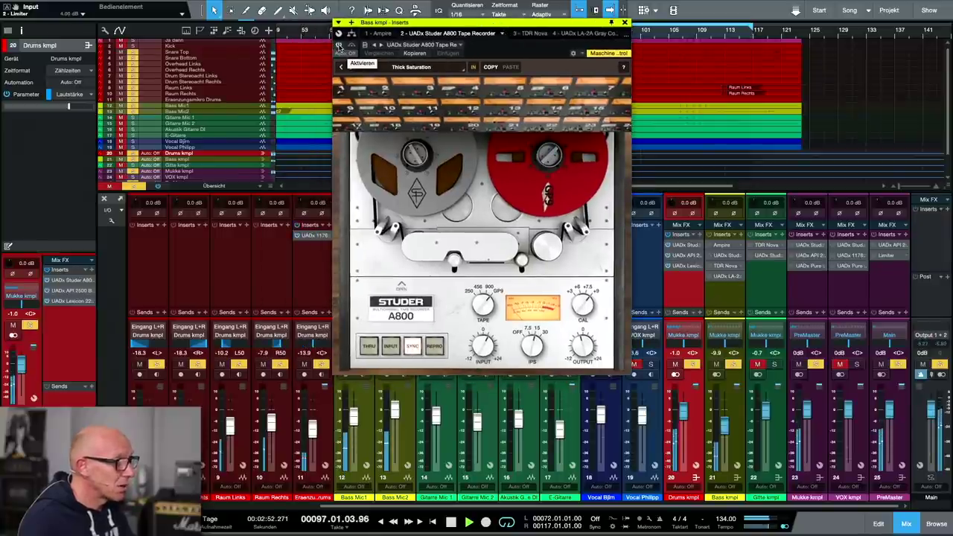
left_click(530, 34)
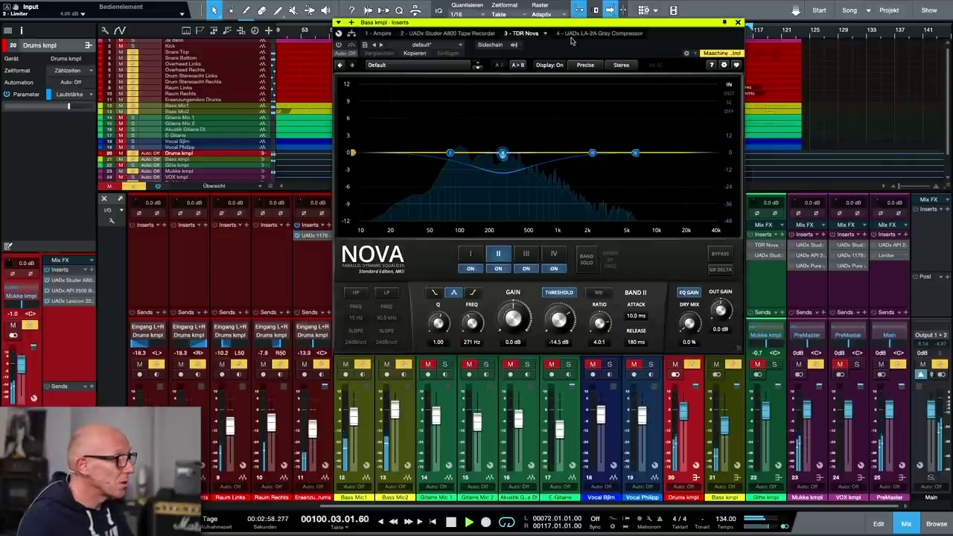
left_click(603, 33)
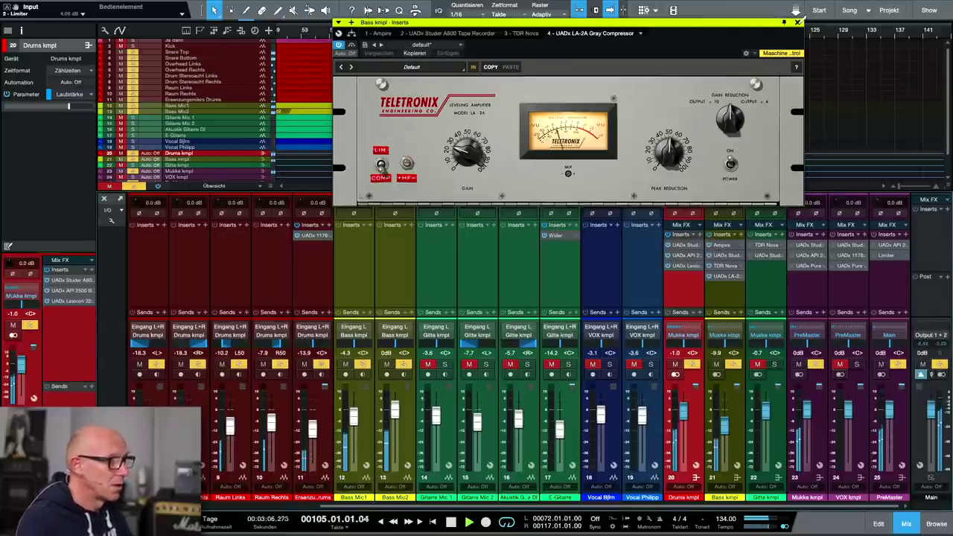
left_click(797, 23)
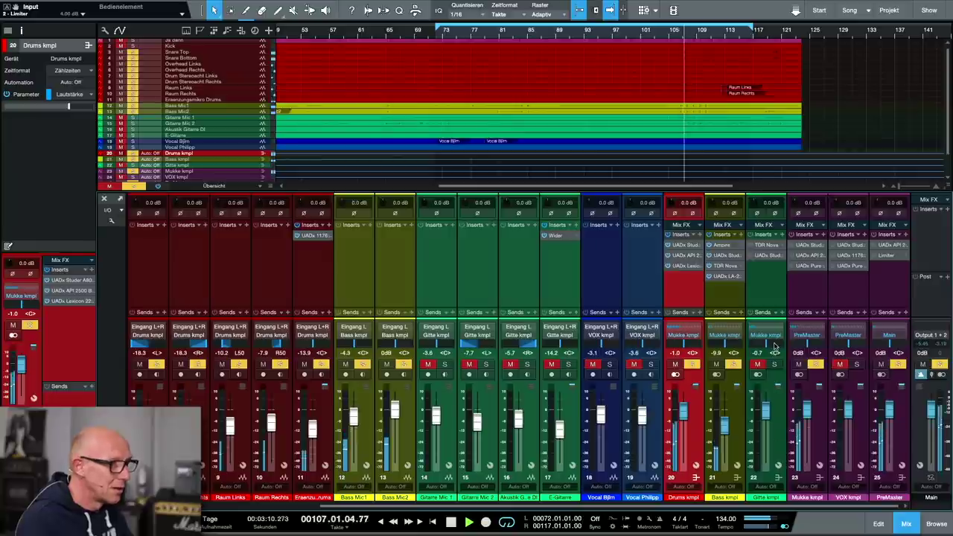
Step: Solo the Gitte kmpl bus and activate its TDR Nova and Studer A800 inserts
left_click(775, 366)
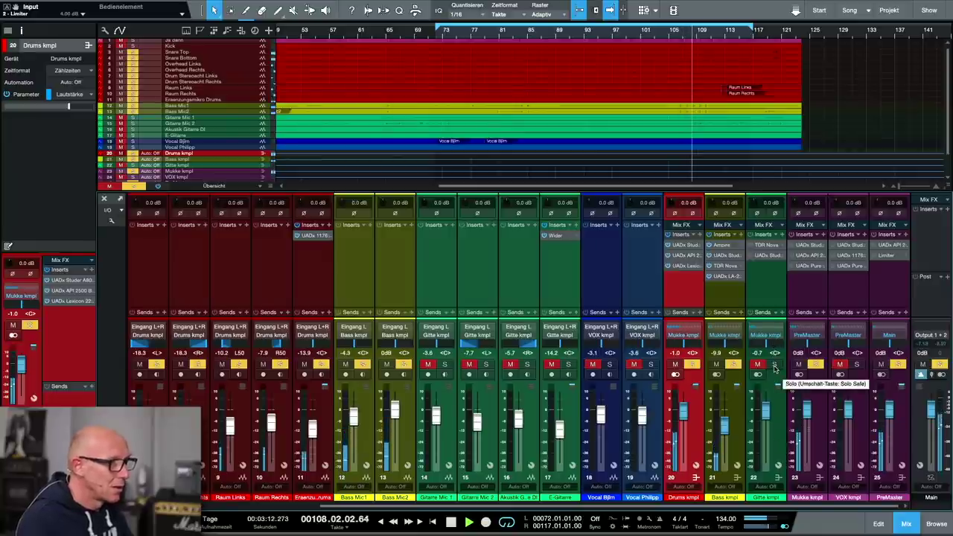
left_click(765, 246)
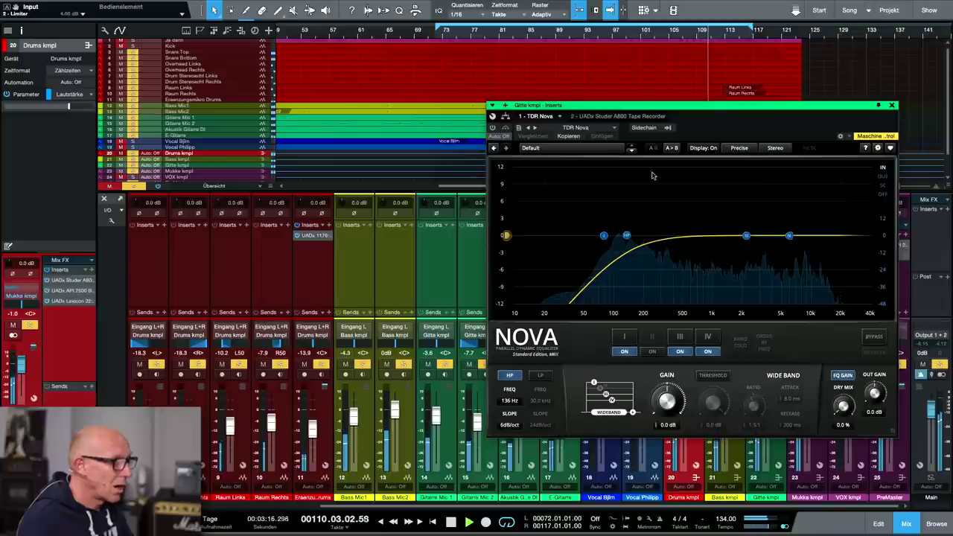
left_click_drag(721, 111, 455, 41)
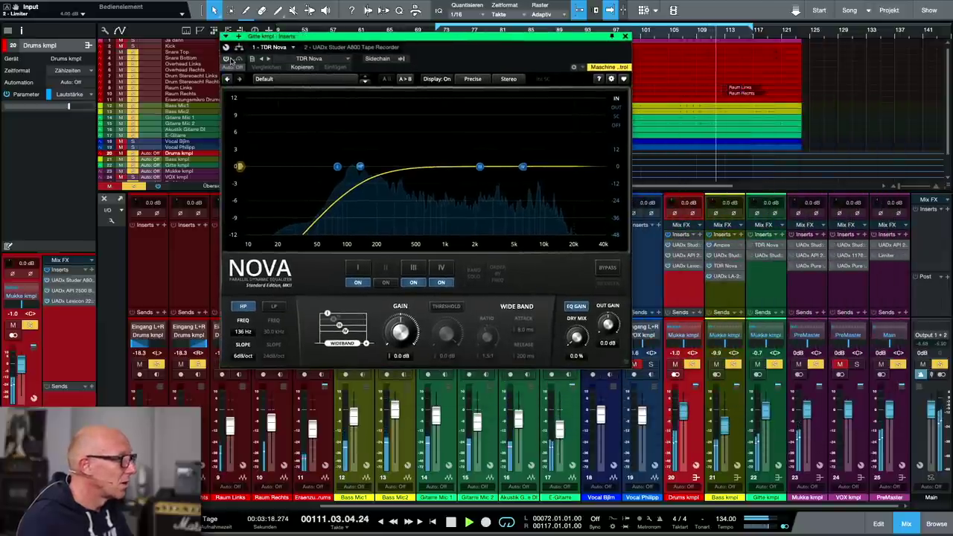
left_click(380, 48)
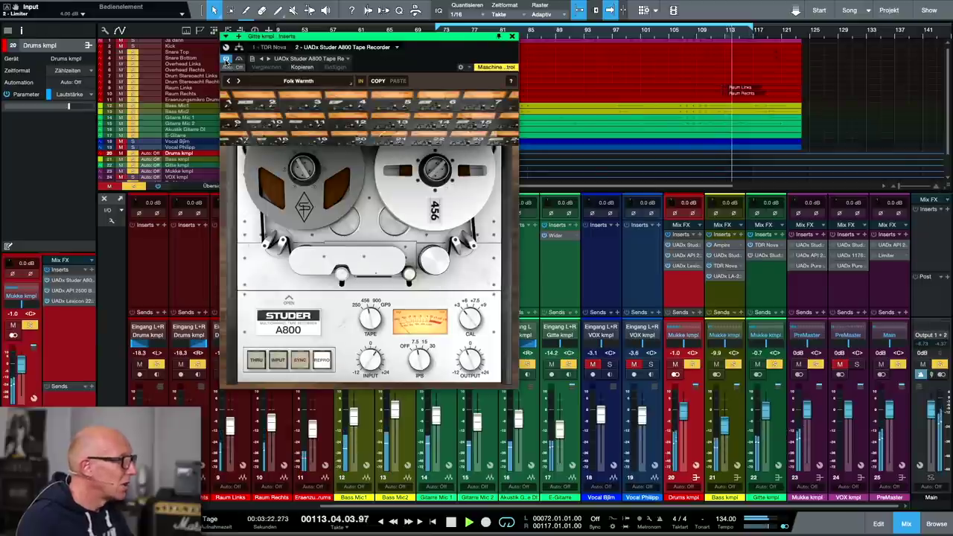
Step: Activate the Mukke kmpl bus inserts and view its Studer A800, API 2500 and Pure Plate plug-ins during playback
left_click(512, 36)
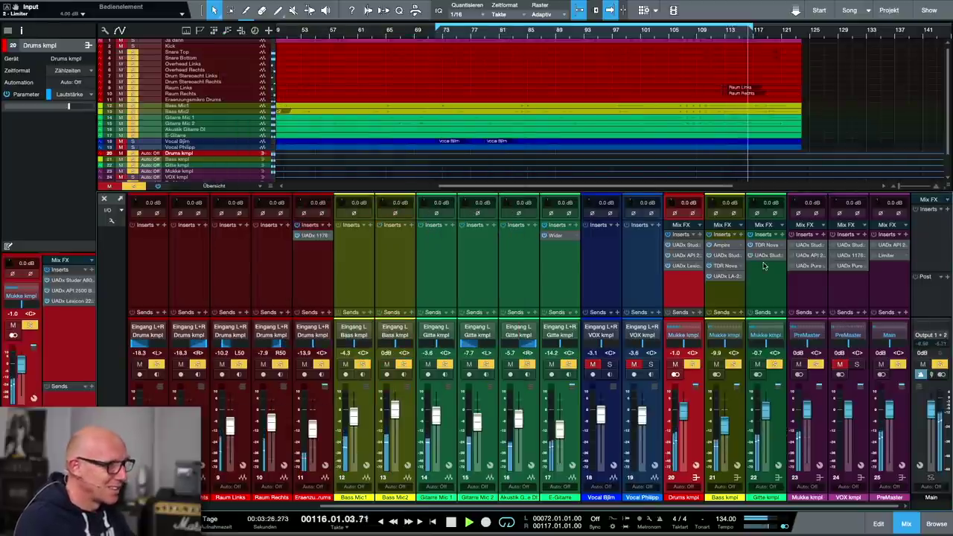
left_click(824, 432)
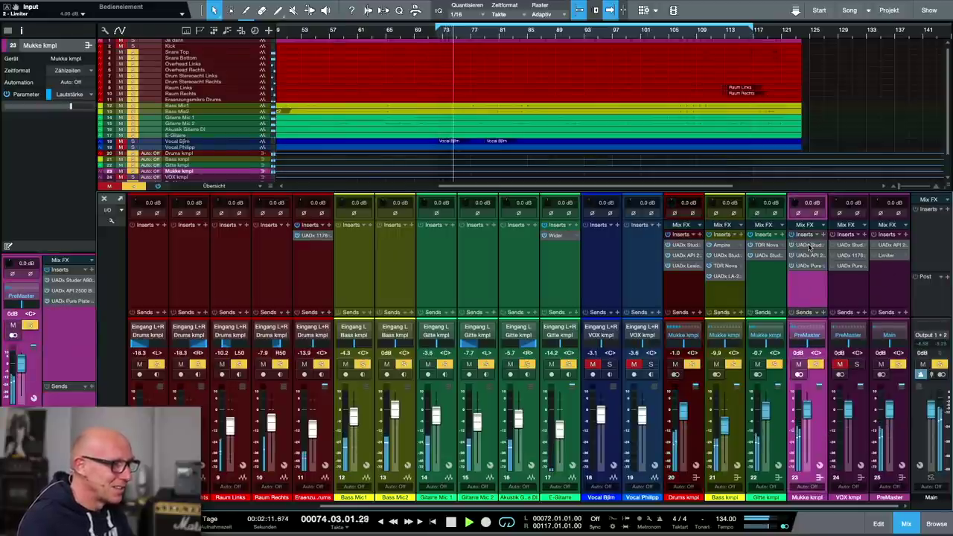
left_click(809, 248)
left_click_drag(706, 182, 444, 59)
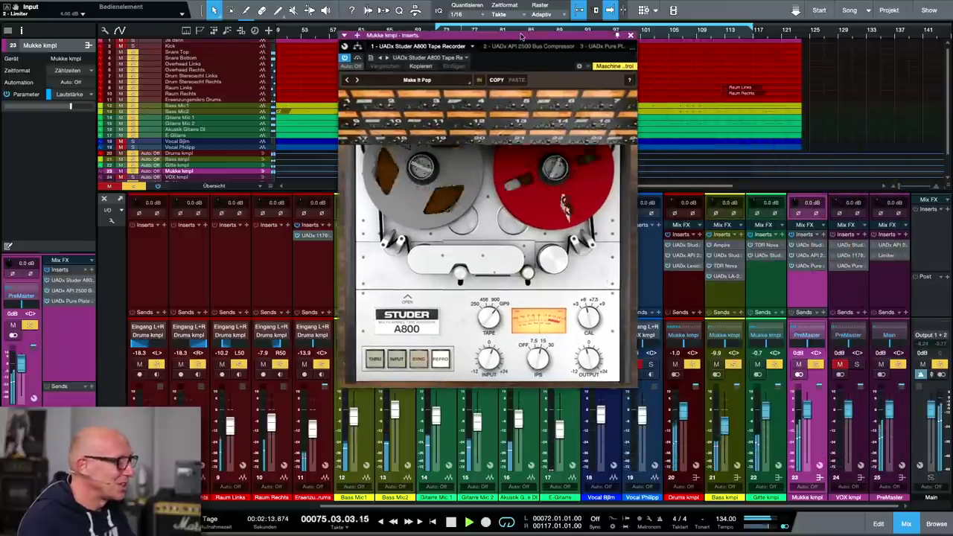
left_click(525, 47)
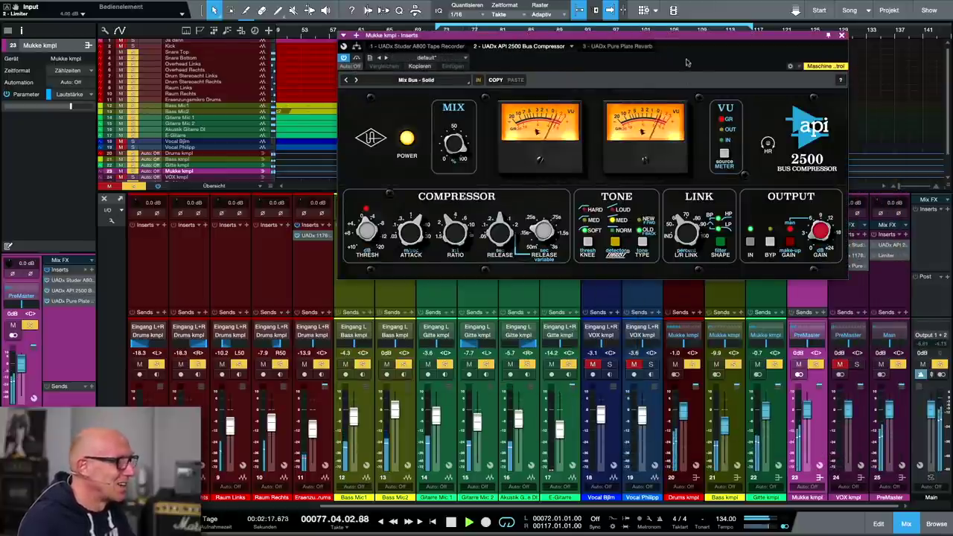
left_click(620, 46)
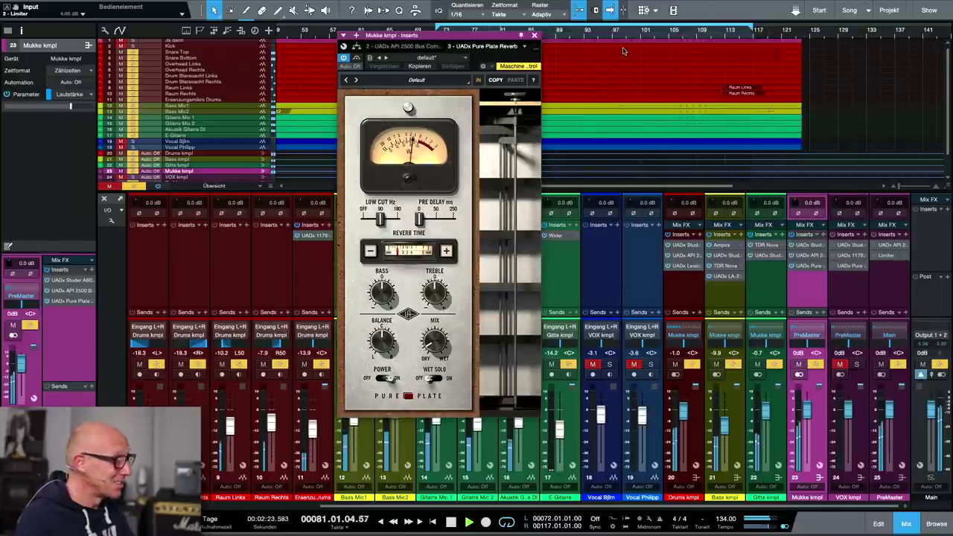
left_click(534, 35)
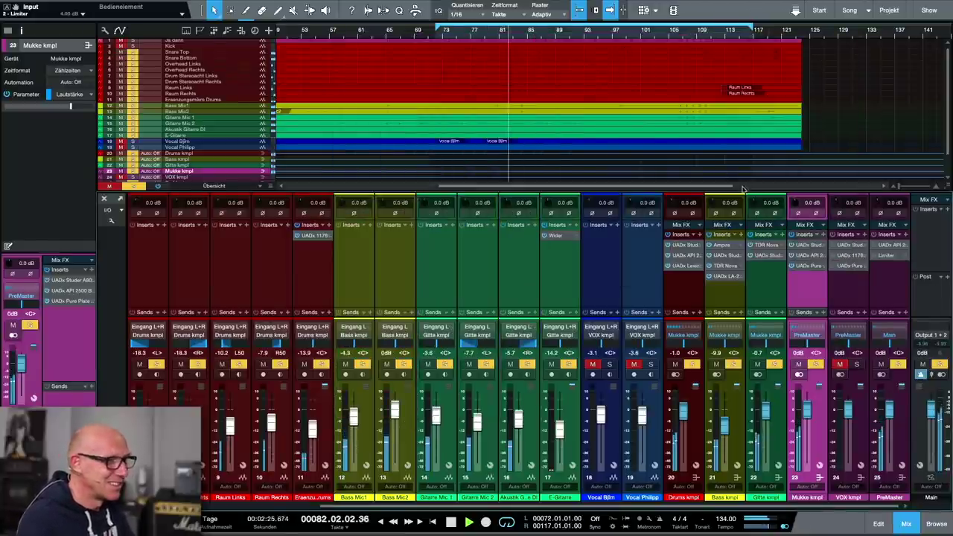
Step: Solo the VOX kmpl bus with its inserts activated, viewing its Studer A800, 1176LN and Pure Plate plug-ins during playback
left_click(858, 365)
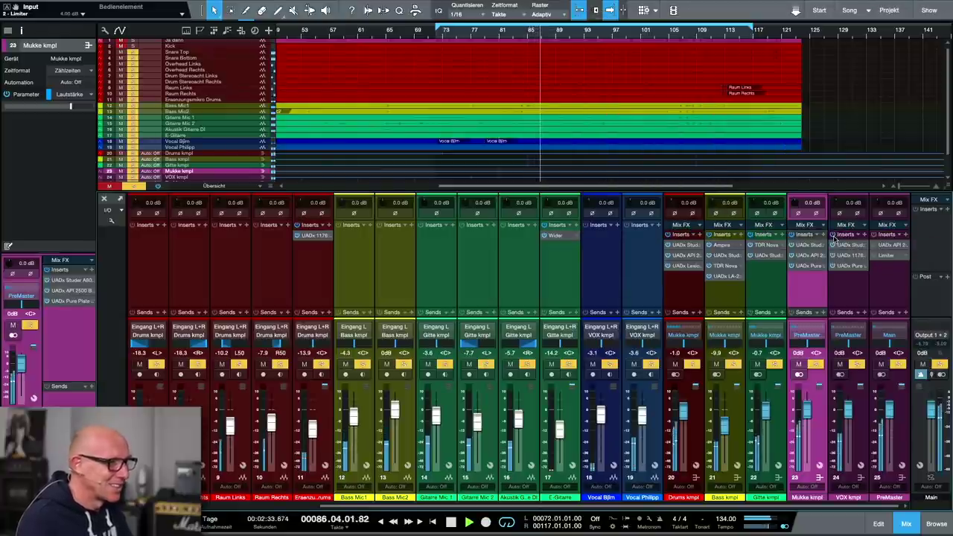
left_click(849, 246)
left_click_drag(749, 45, 566, 46)
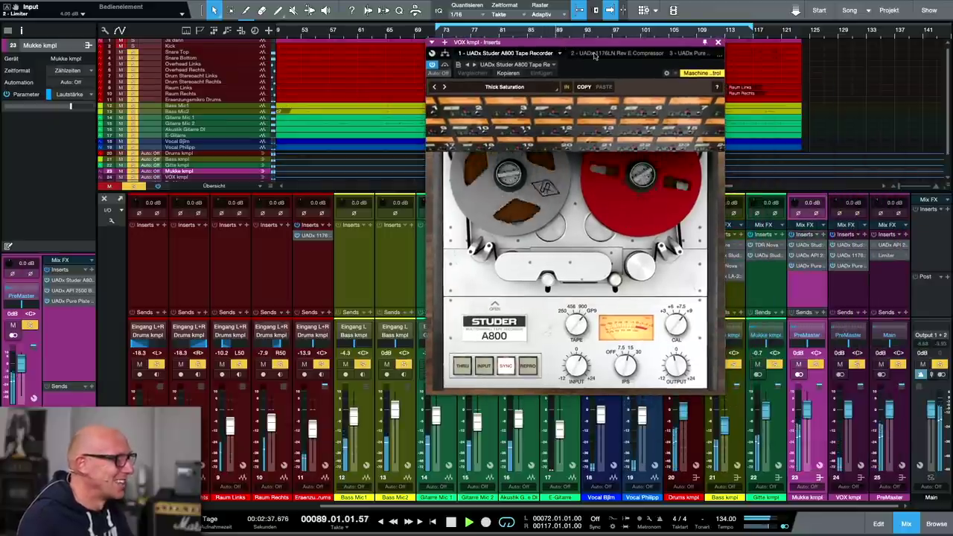
left_click(618, 53)
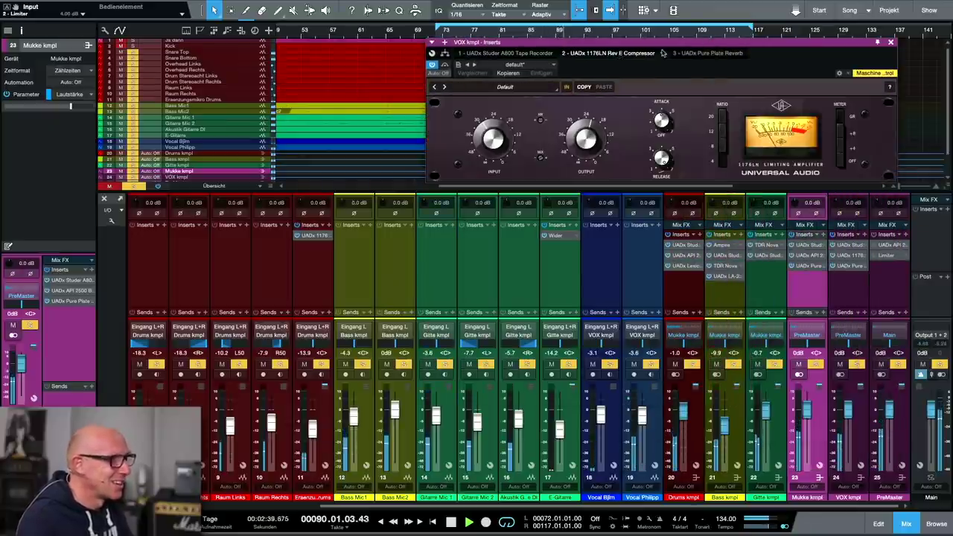
left_click_drag(711, 49, 612, 57)
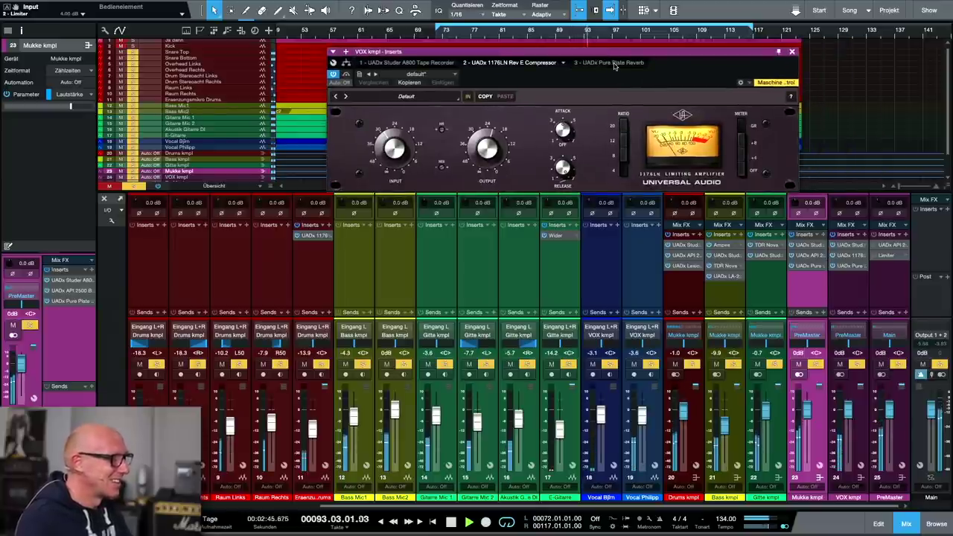
left_click(614, 64)
left_click_drag(461, 54, 694, 14)
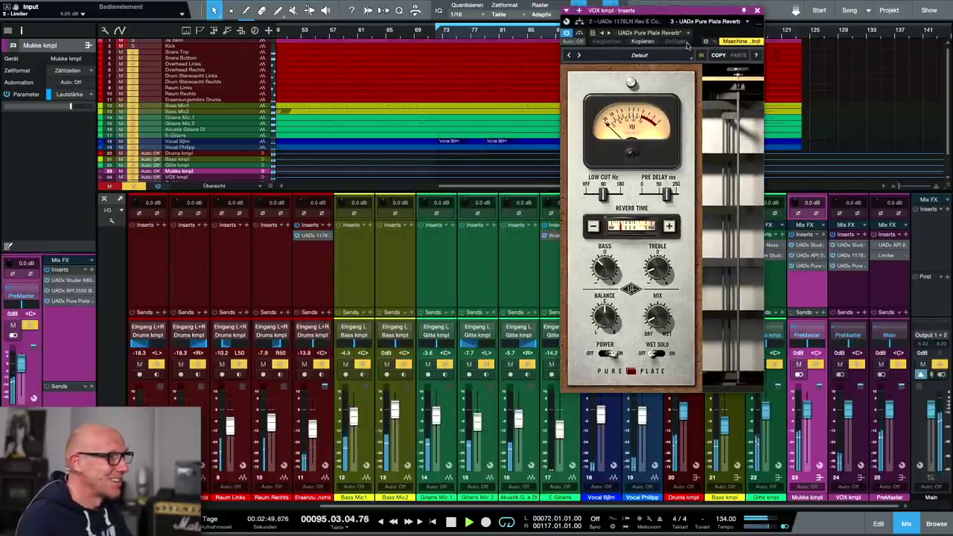
left_click(757, 12)
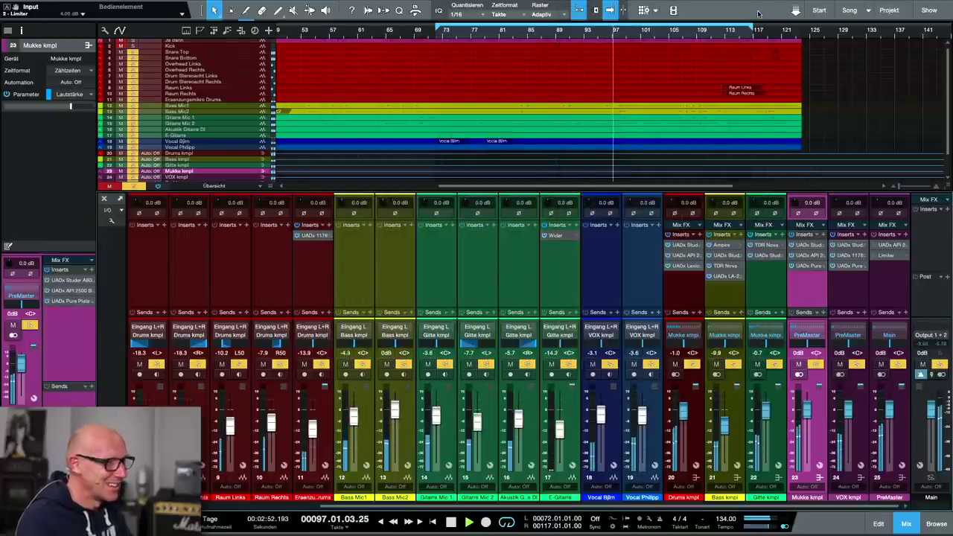
Step: Activate the API 2500 Bus Compressor and Limiter on the PreMaster bus, viewing each plug-in during playback
left_click(890, 245)
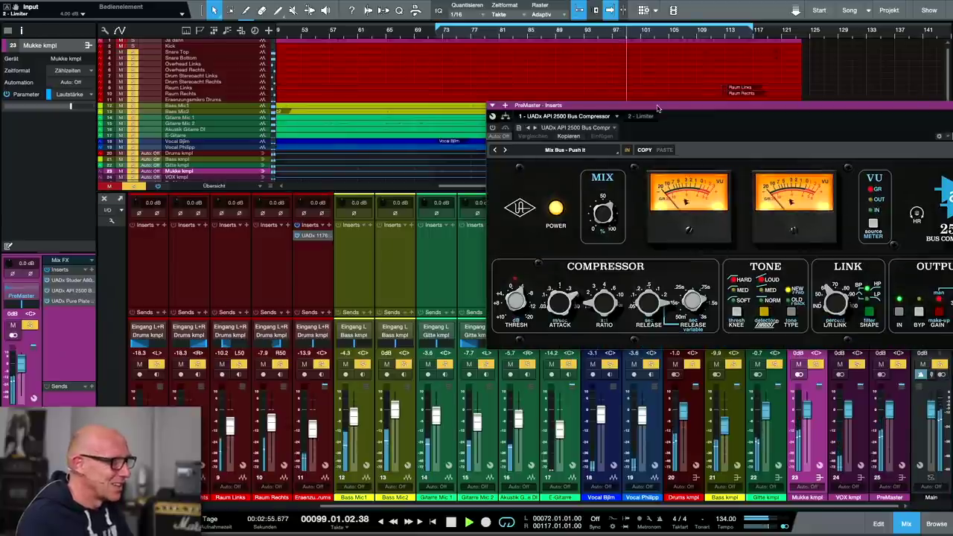
left_click_drag(658, 110, 437, 94)
left_click(271, 114)
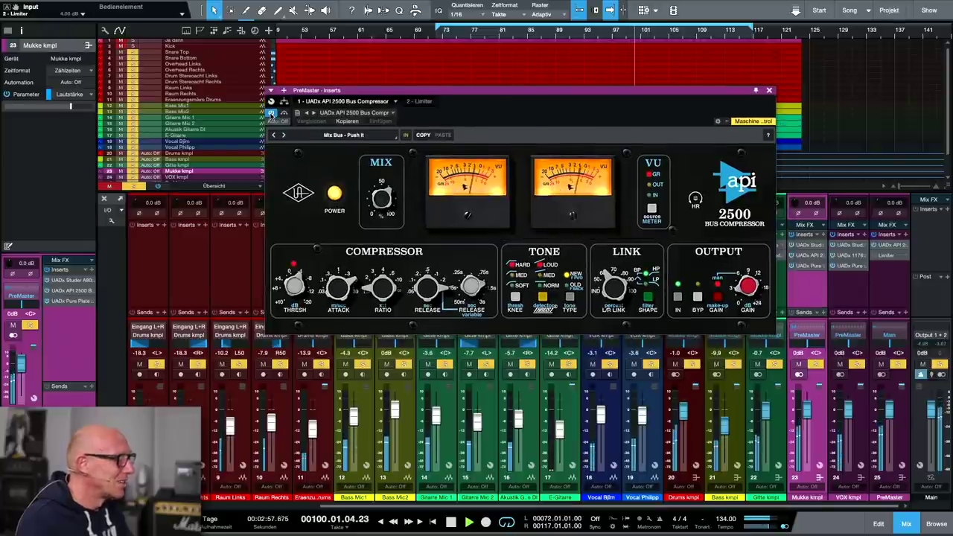
left_click(421, 102)
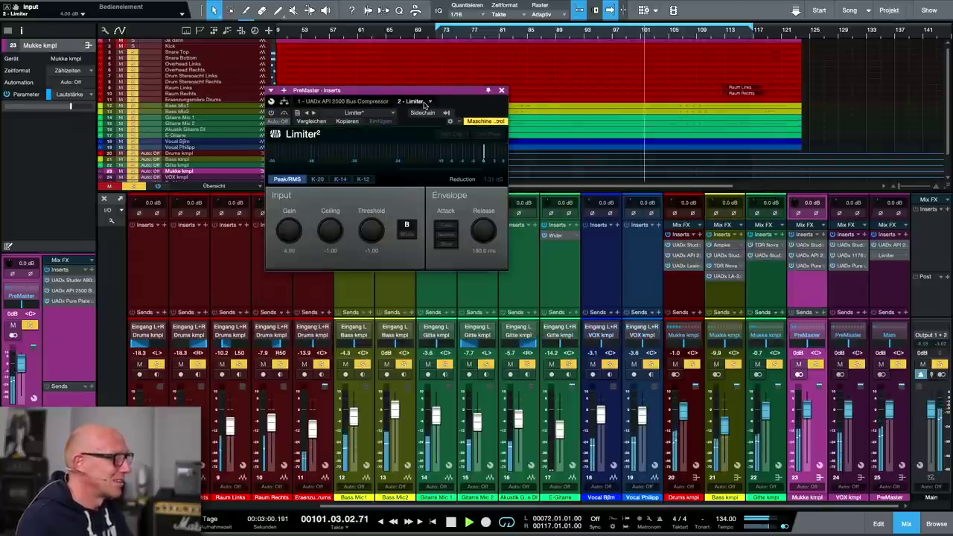
left_click(271, 114)
left_click_drag(440, 93, 549, 99)
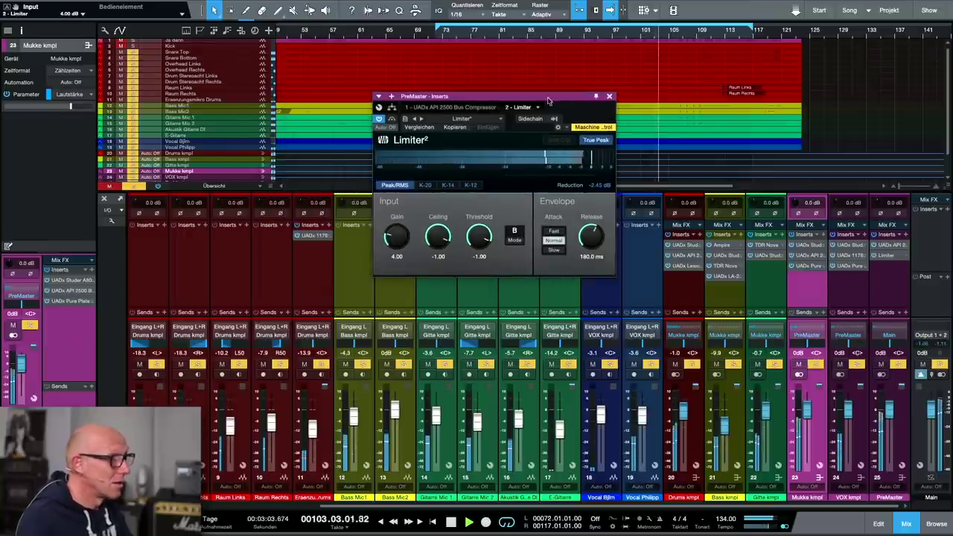
left_click(609, 96)
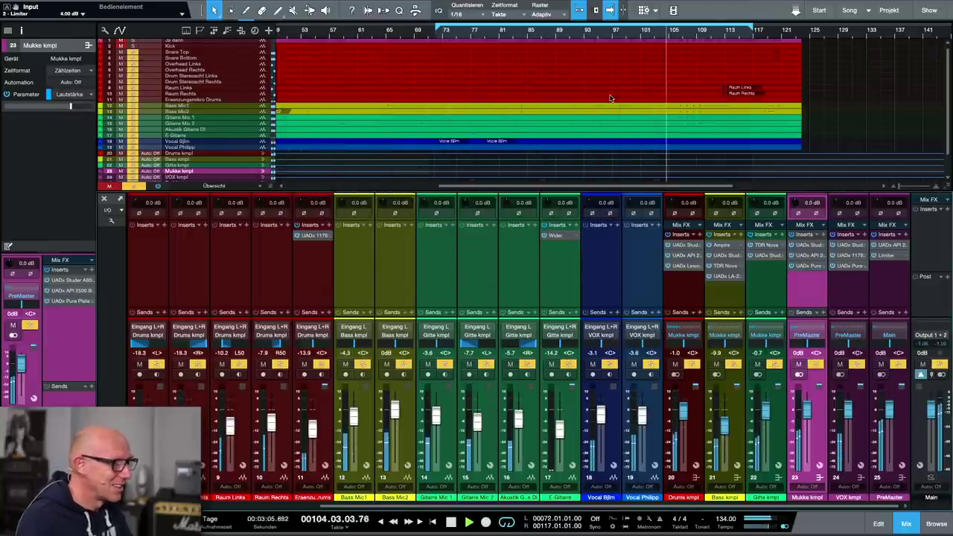
Step: Clear all solos, bypass all inserts globally and restart playback from bar 72
left_click(134, 186)
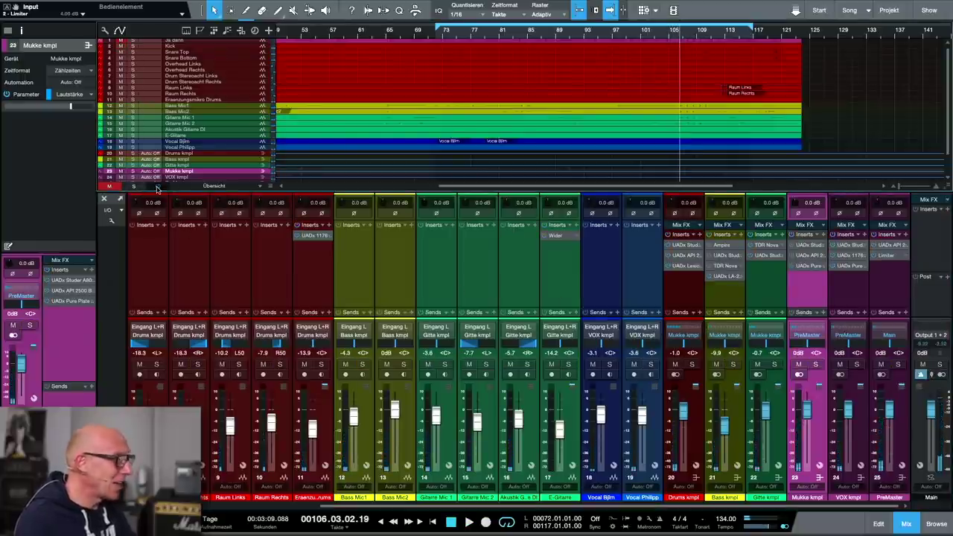
key("space")
key("space")
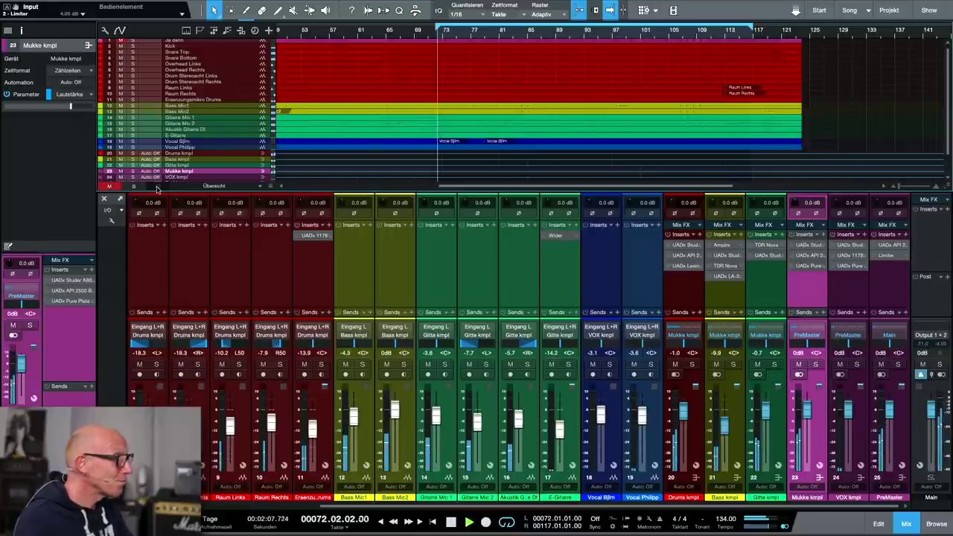